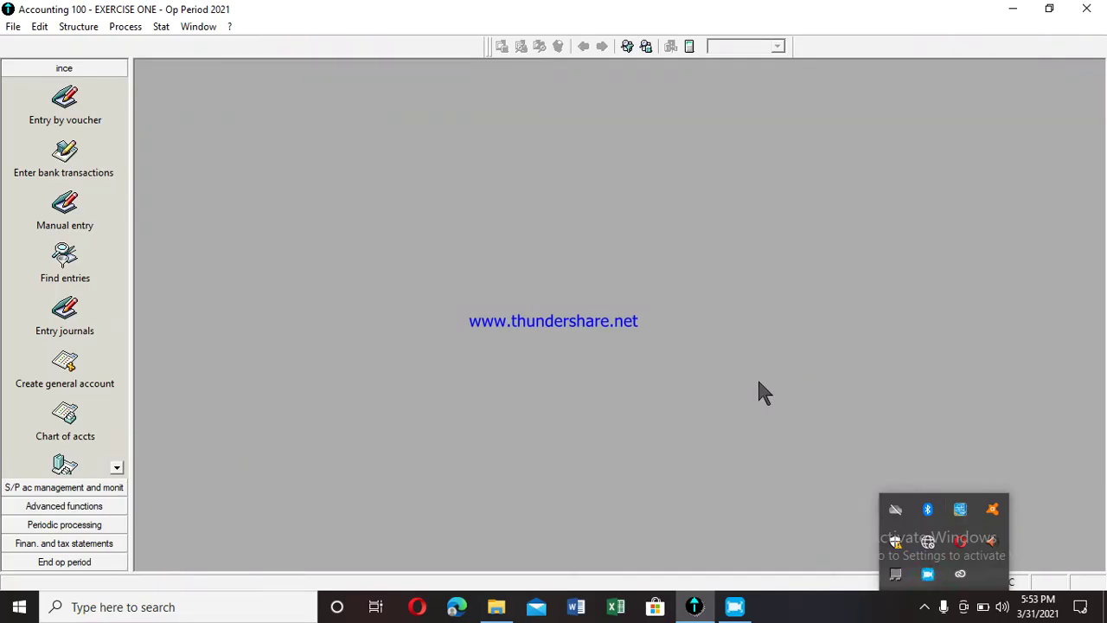
Open the empty Chart of accounts list from the Structure menu.
left_click(670, 381)
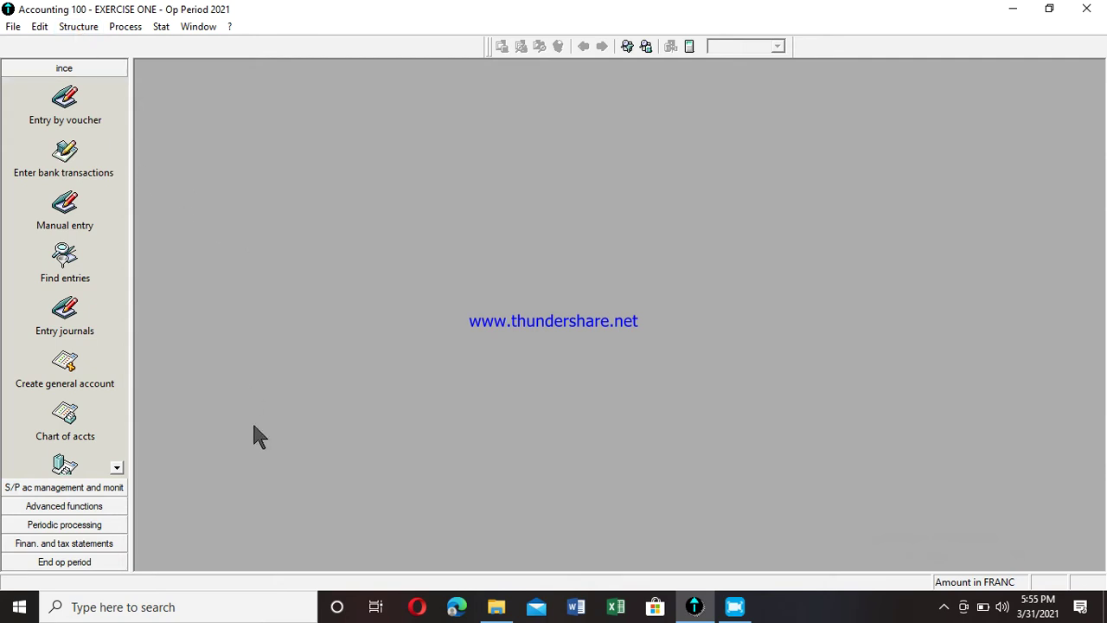
left_click(78, 27)
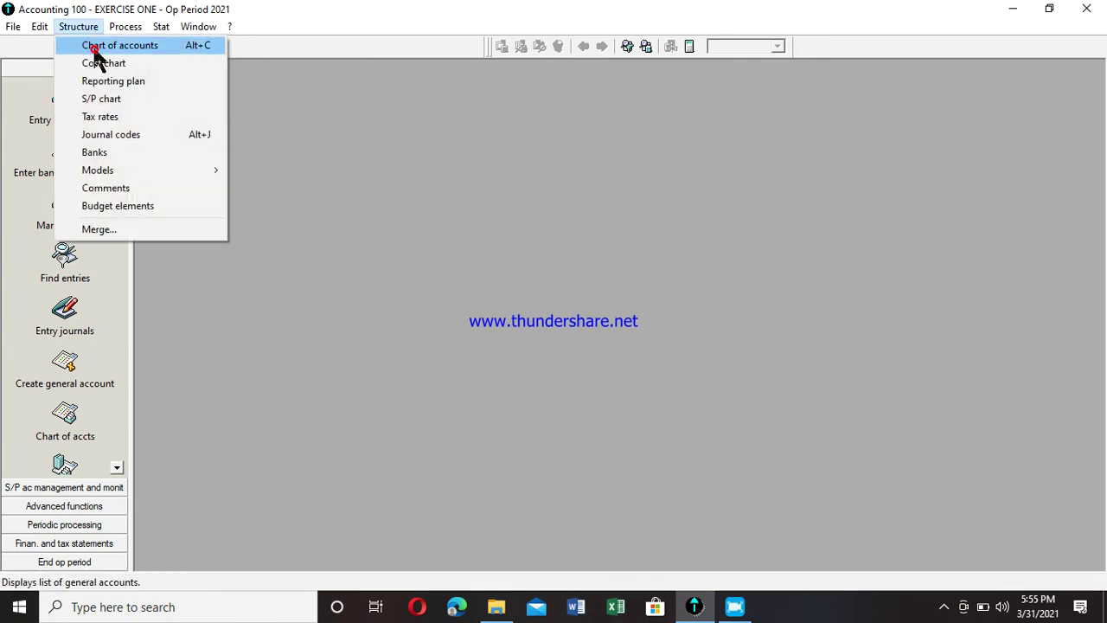
left_click(94, 48)
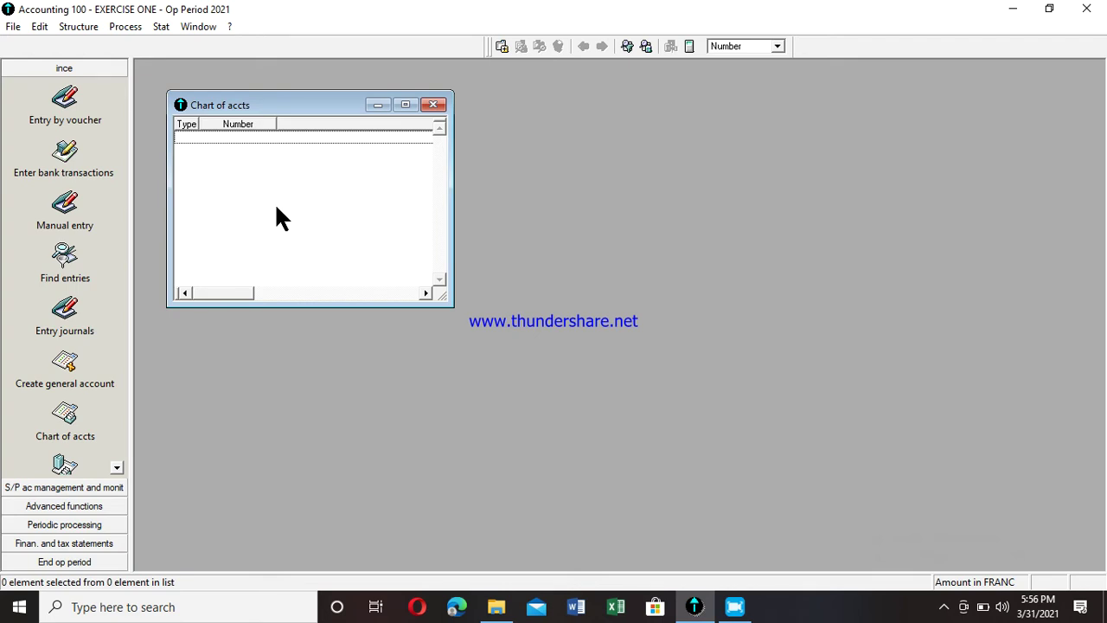
Reopen the Chart of accounts and launch the general account creation wizard via Add new element.
left_click(434, 104)
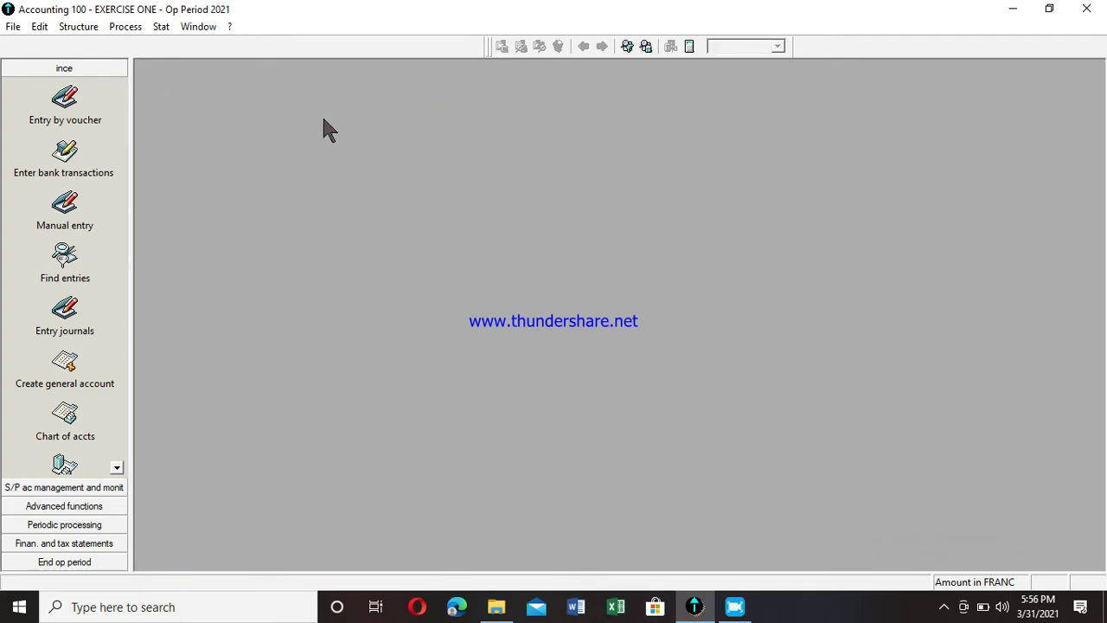
left_click(87, 29)
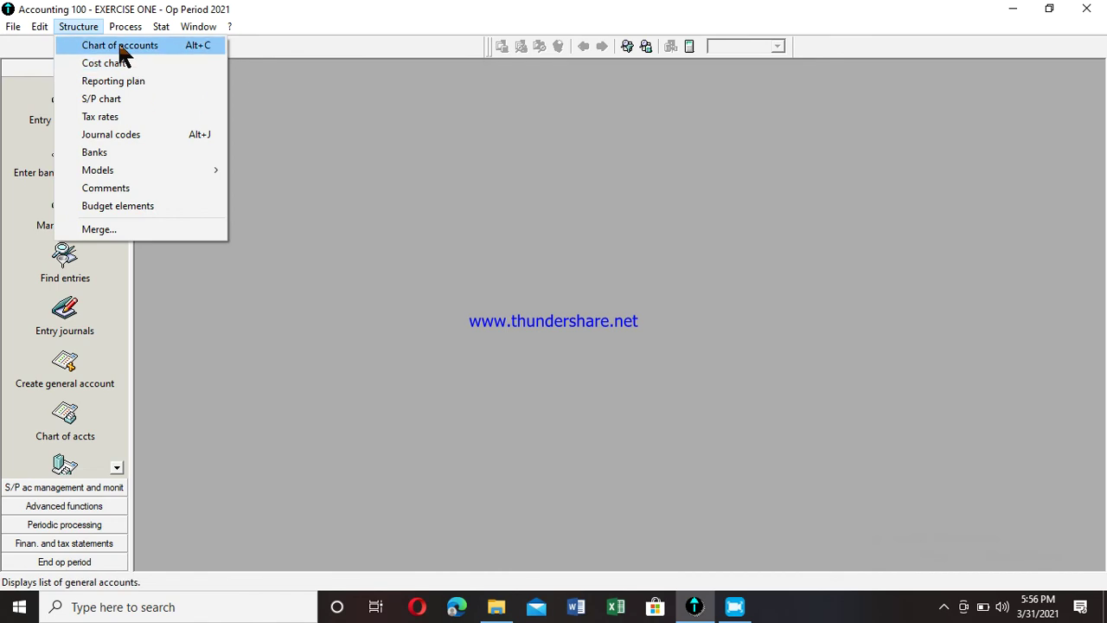
left_click(122, 52)
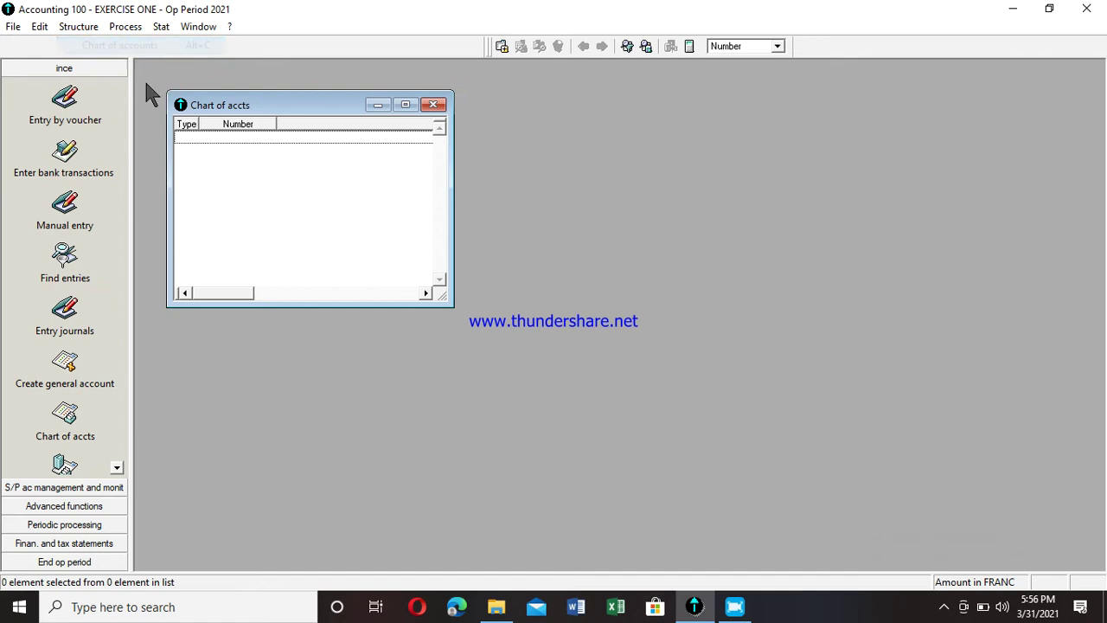
right_click(278, 201)
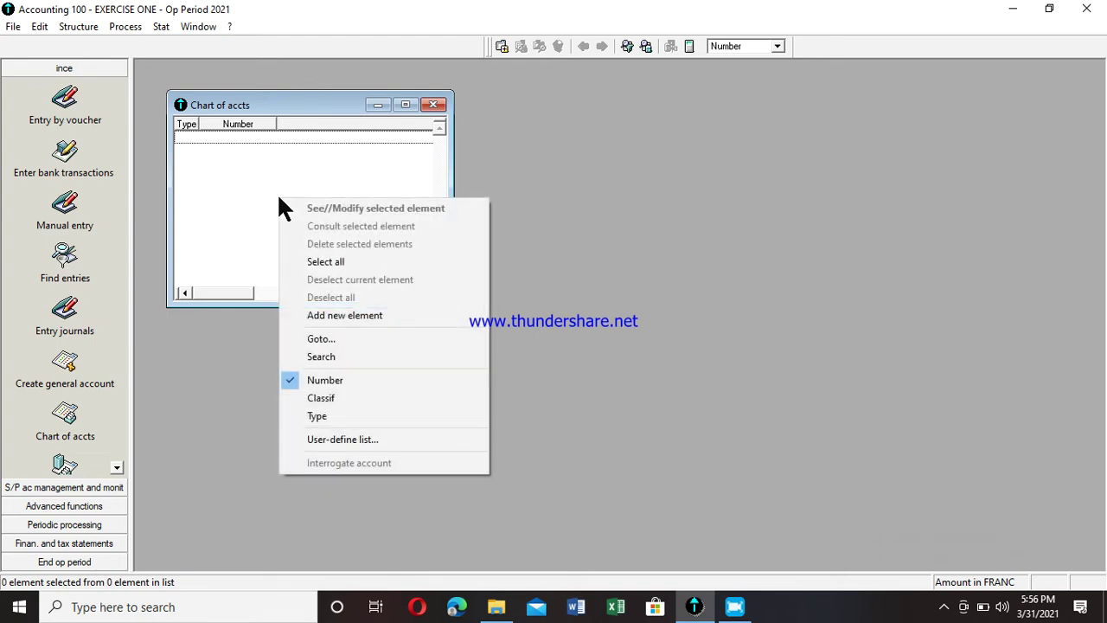
left_click(333, 316)
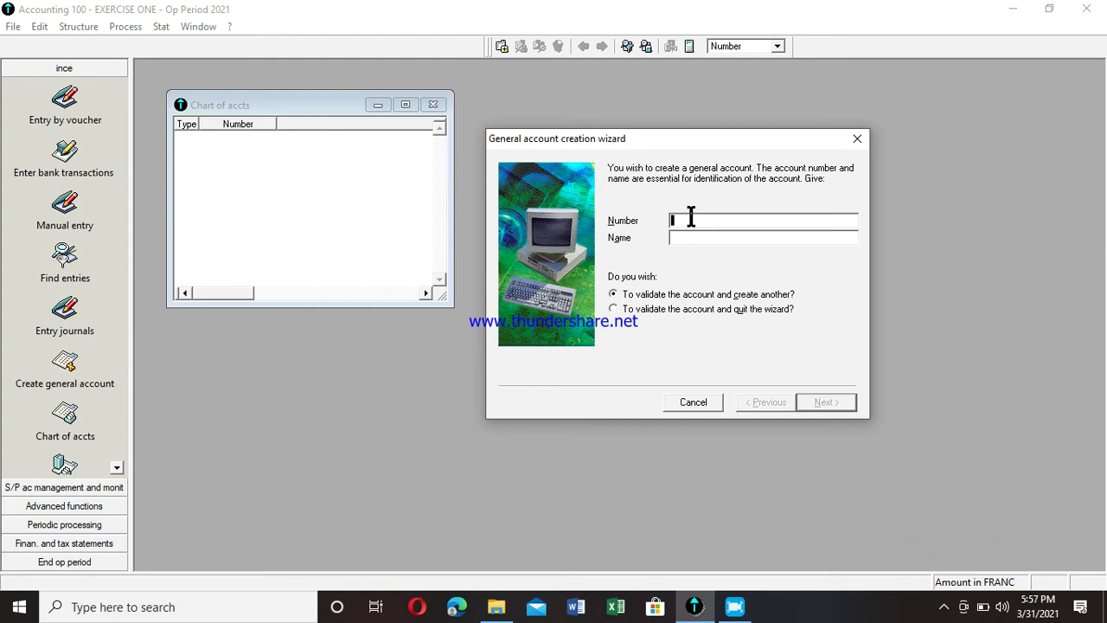
Create general account 131 NET PROFIT, fixing the typos in number and name.
type("7")
key("BackSpace")
type("131")
left_click(673, 238)
type("ney")
key("BackSpace")
key("BackSpace")
key("BackSpace")
type("NET PROFT")
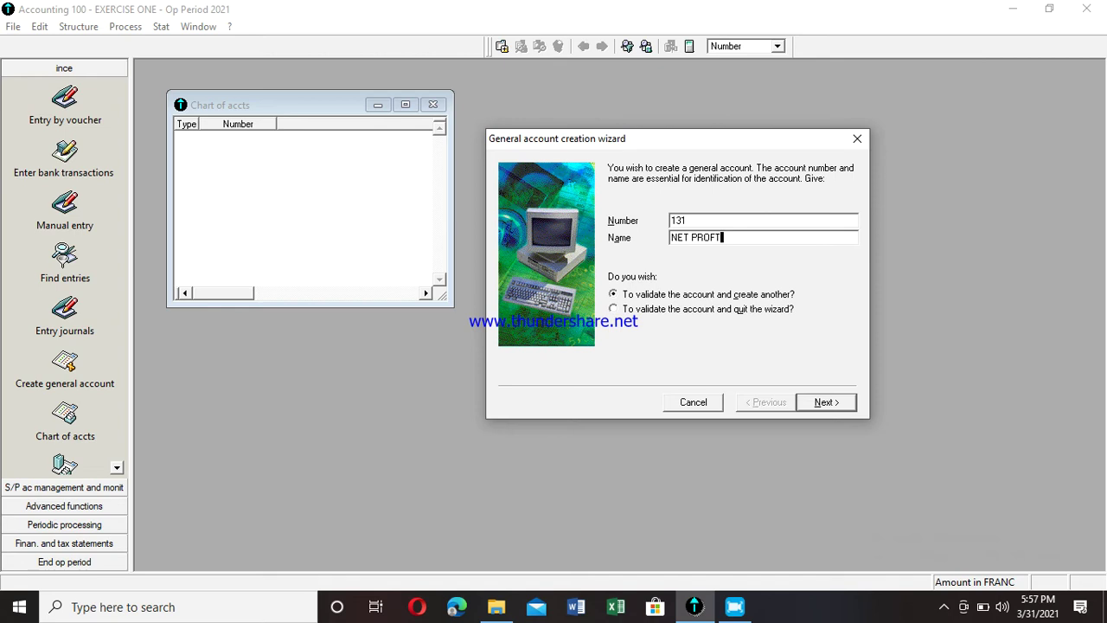
key("BackSpace")
type("IT")
key("Return")
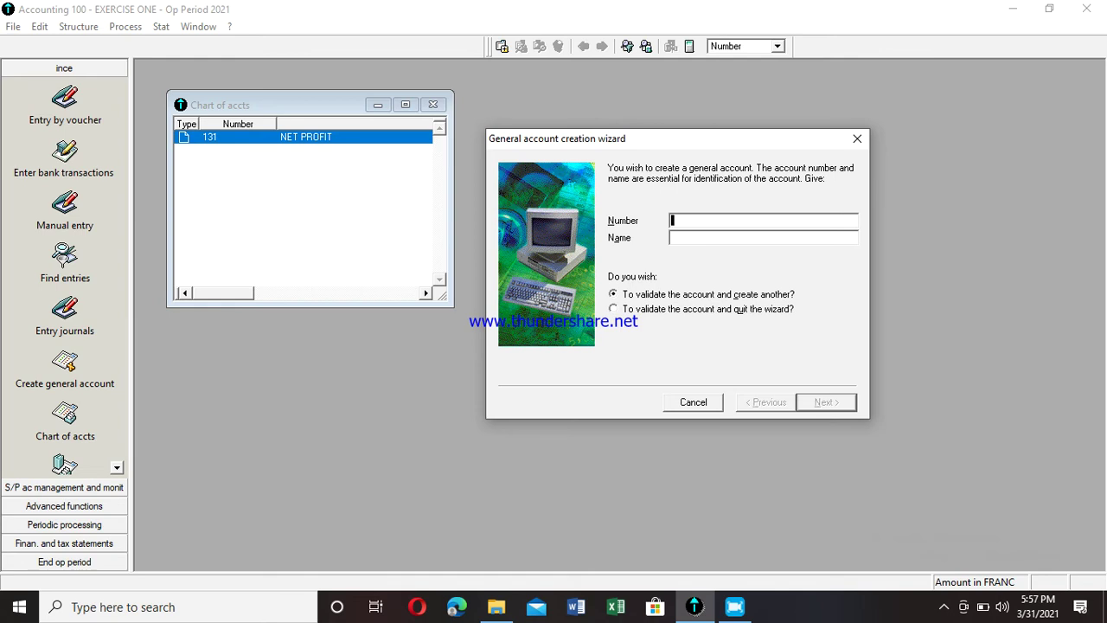
Create accounts 139 NET LOST and 401 SUPPLIER.
type("139")
left_click(683, 240)
type("NET LOST")
left_click(829, 403)
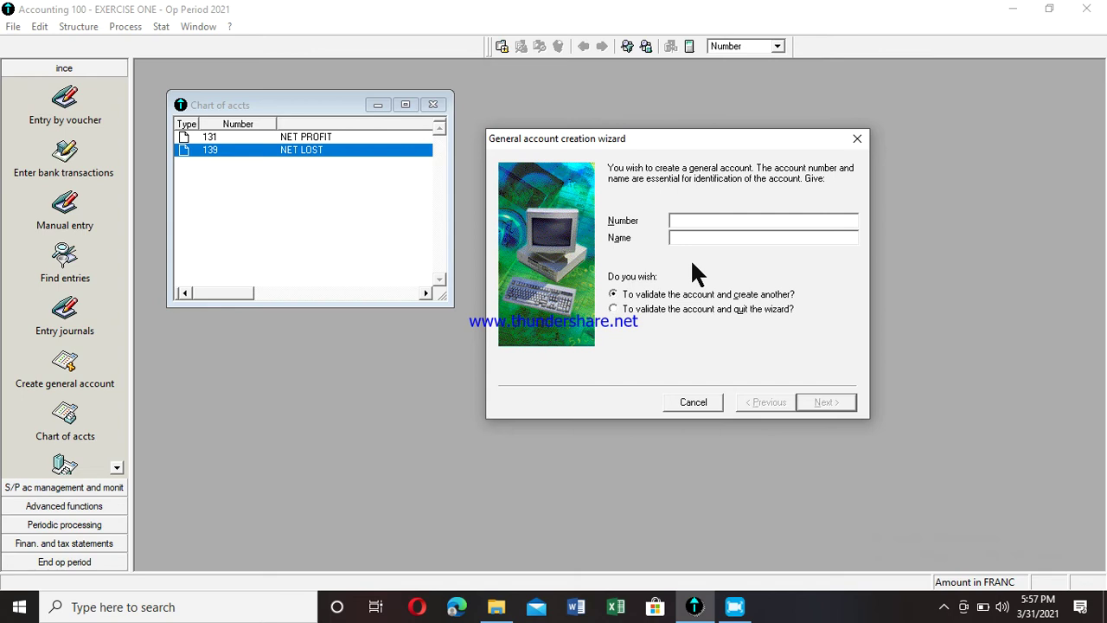
type("401")
left_click(694, 236)
type("SUPPLIER")
key("Return")
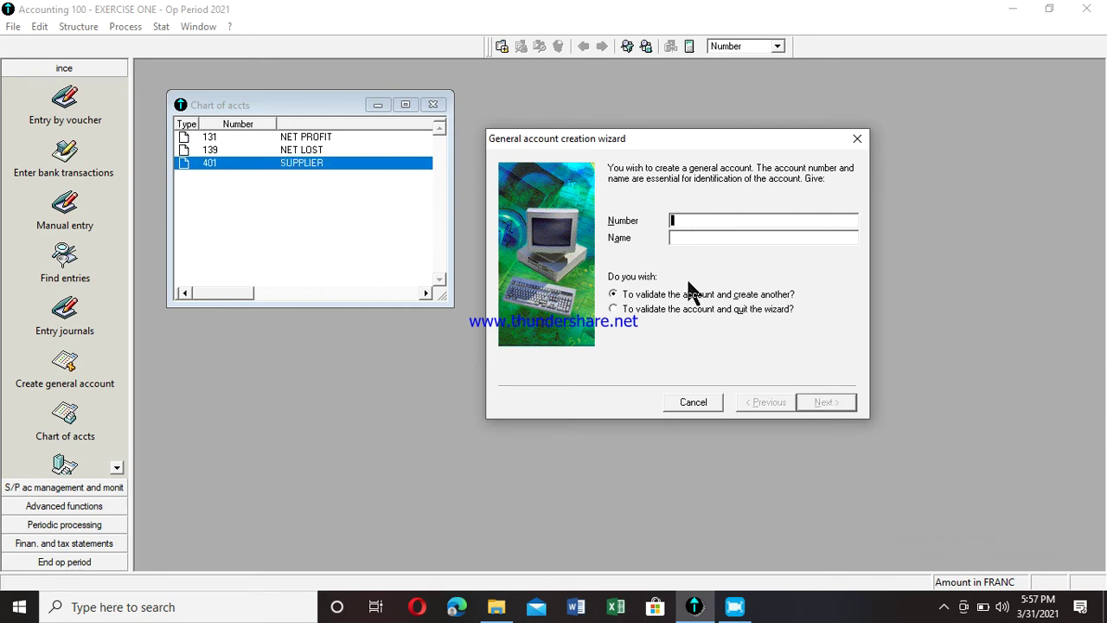
Create 411 CUSTOMERS and 521 LOCAL BANK, then enter 571 HEAD OFFICE CASH.
type("411")
key("Tab")
type("CUSTOMERS")
key("Return")
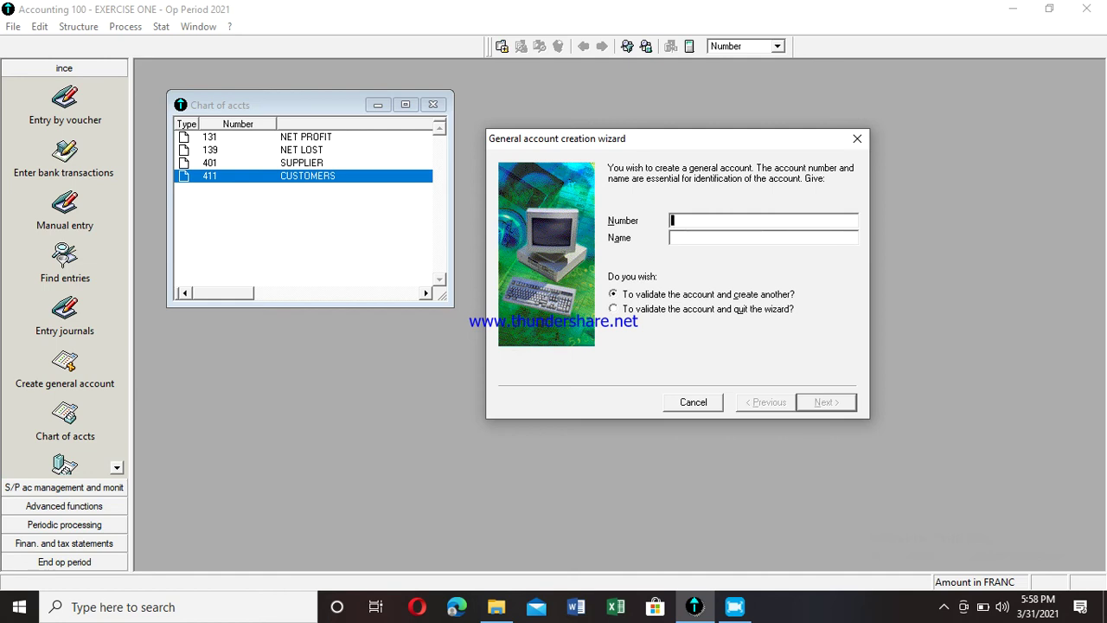
type("521")
key("Tab")
type("LOCAL BANK")
key("Return")
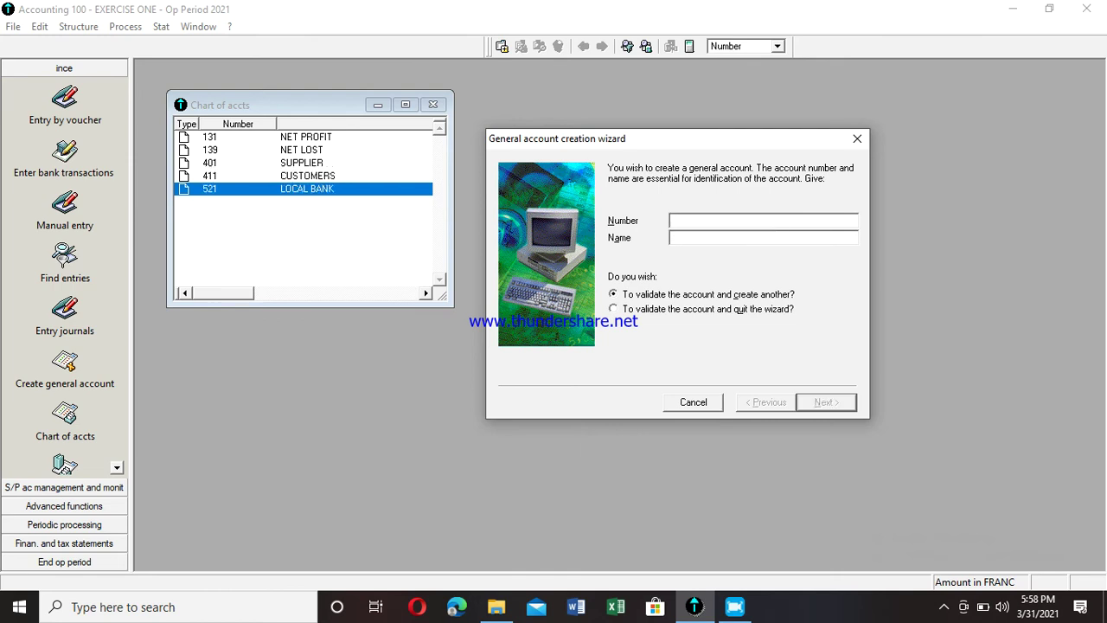
type("571")
key("Tab")
type("HEAD OFFICE CASH")
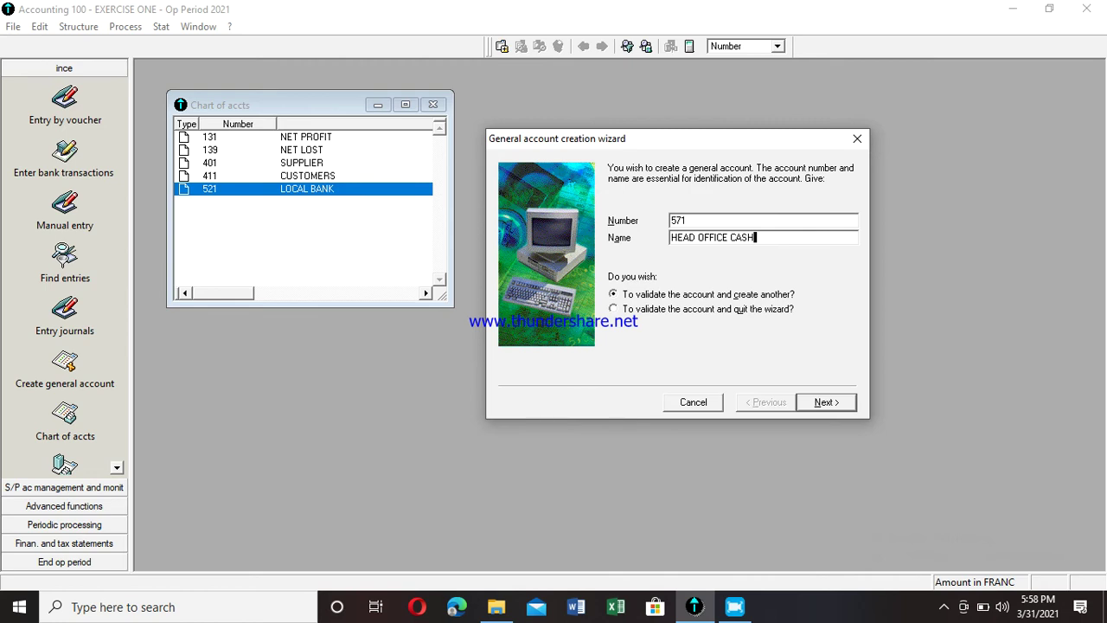
Validate 571 HEAD OFFICE CASH and create account 601 PURCHASE OF GOODS.
left_click(820, 406)
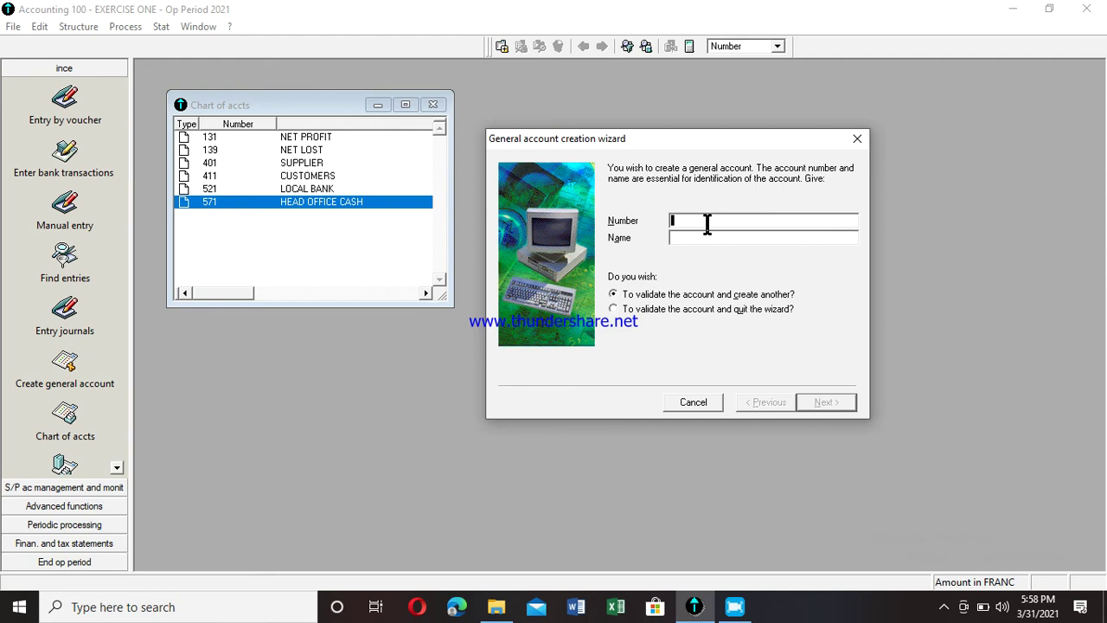
type("601")
left_click(718, 238)
type("pur")
key("BackSpace")
key("BackSpace")
key("BackSpace")
type("PURCHASE OF GOODS")
key("Return")
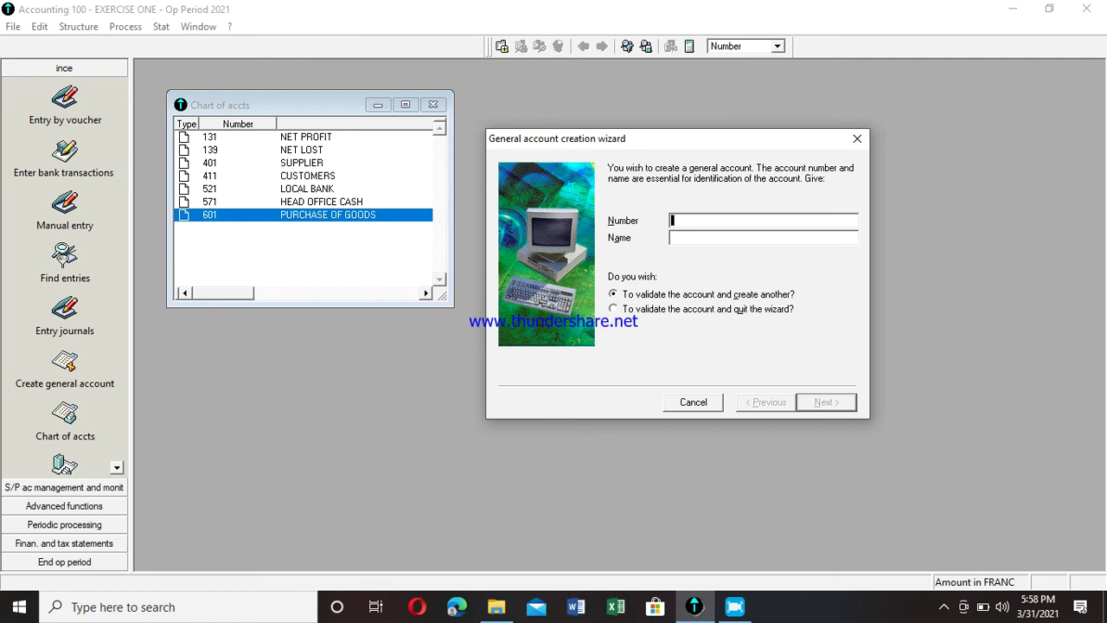
Create account 701 SALES OF GOODS.
type("701")
left_click(690, 237)
type("SALES OF GOODS")
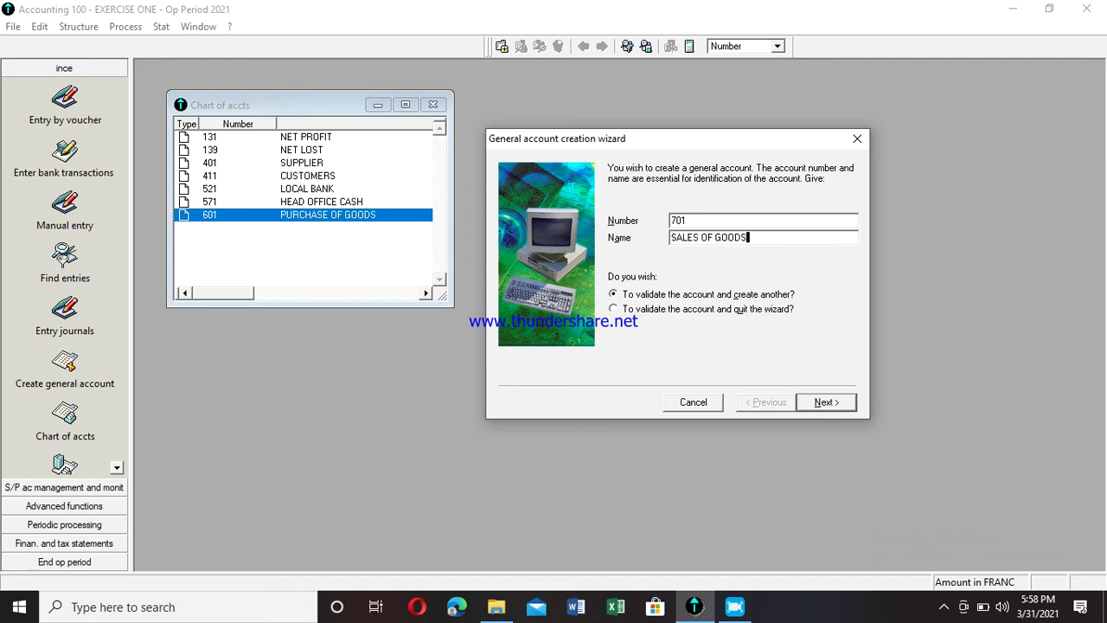
key("Return")
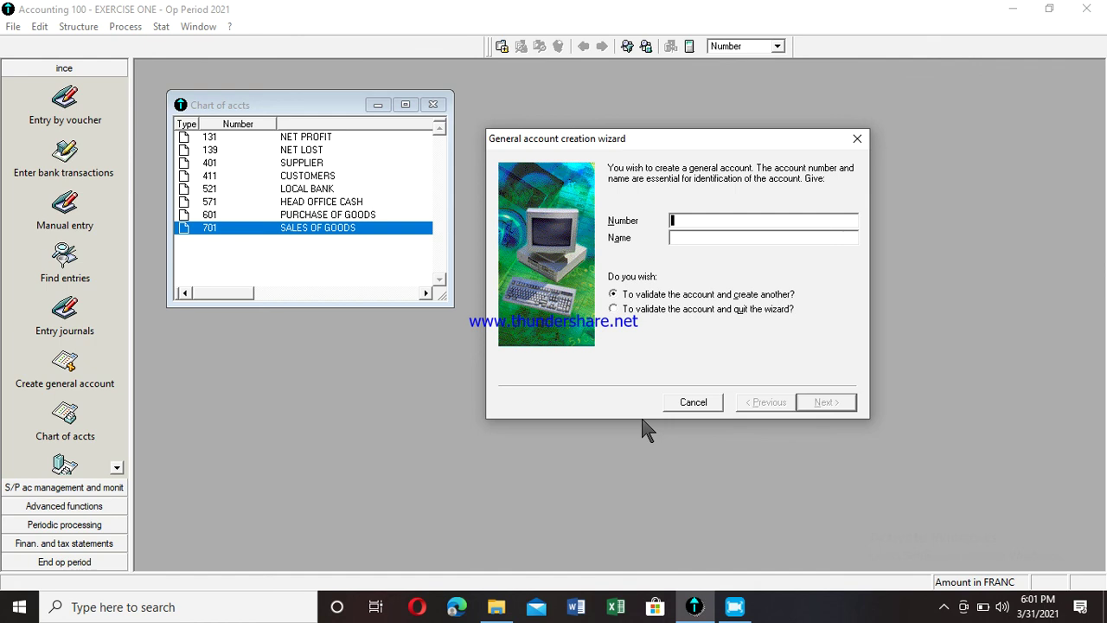
left_click(944, 607)
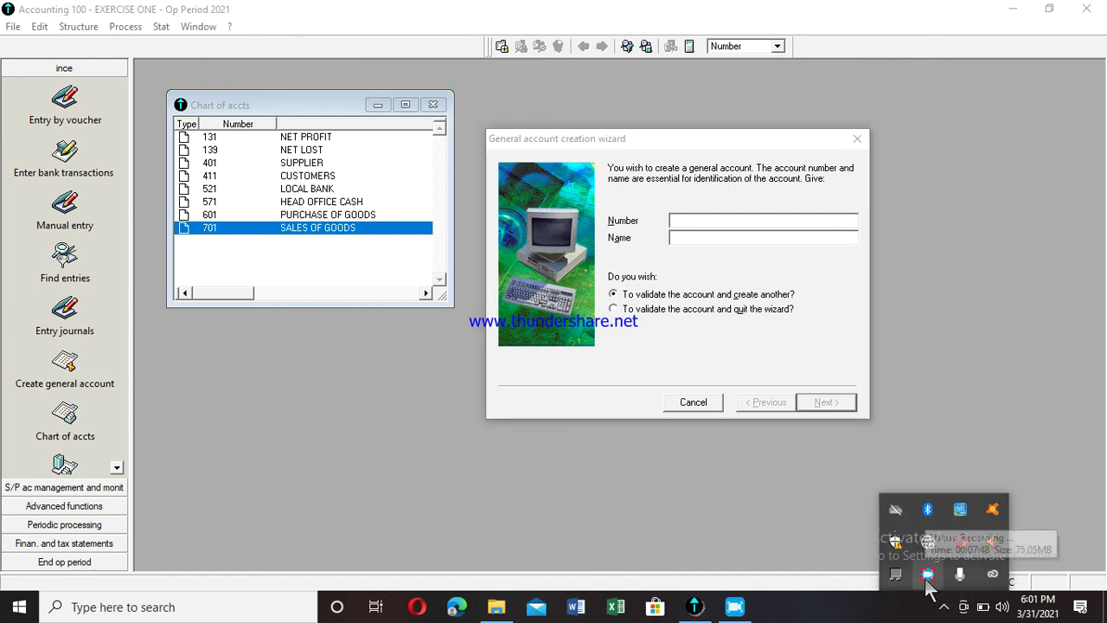
right_click(928, 574)
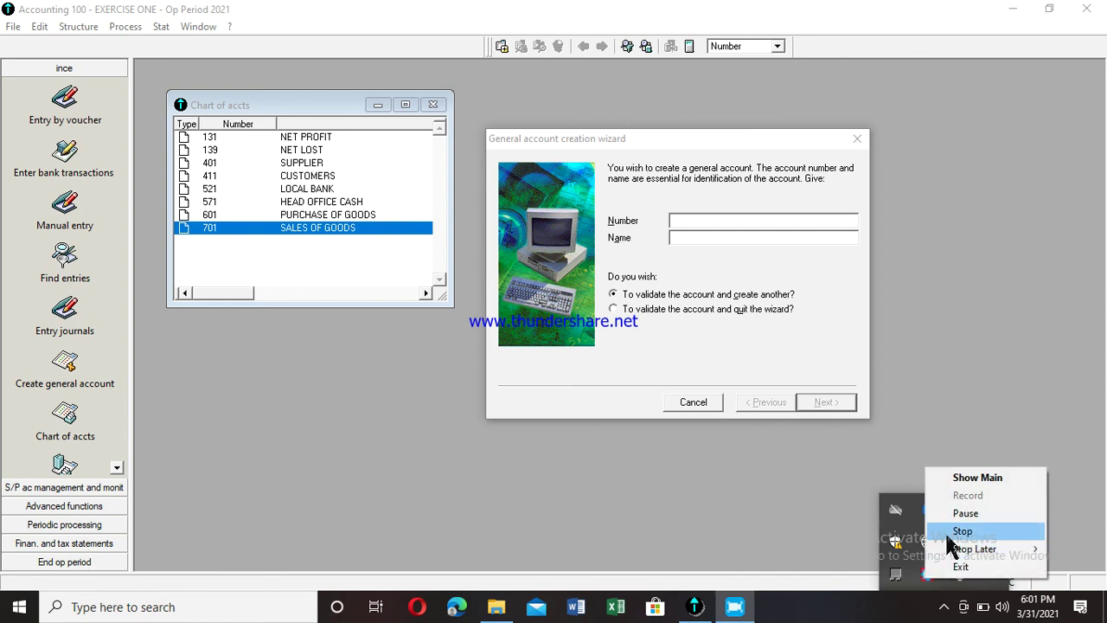